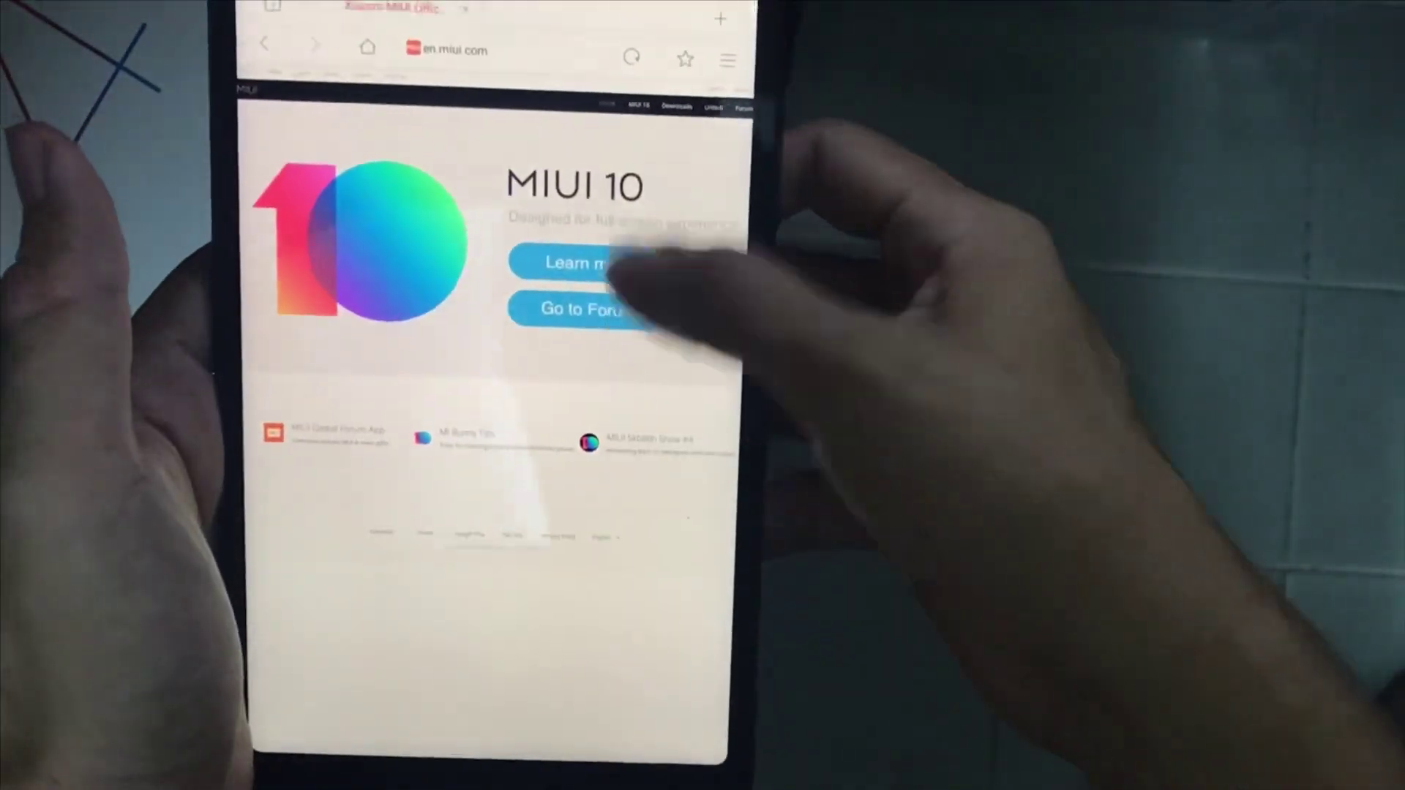
Enter the MIUI forum and search it for the Google Installer v2 thread.
left_click(582, 309)
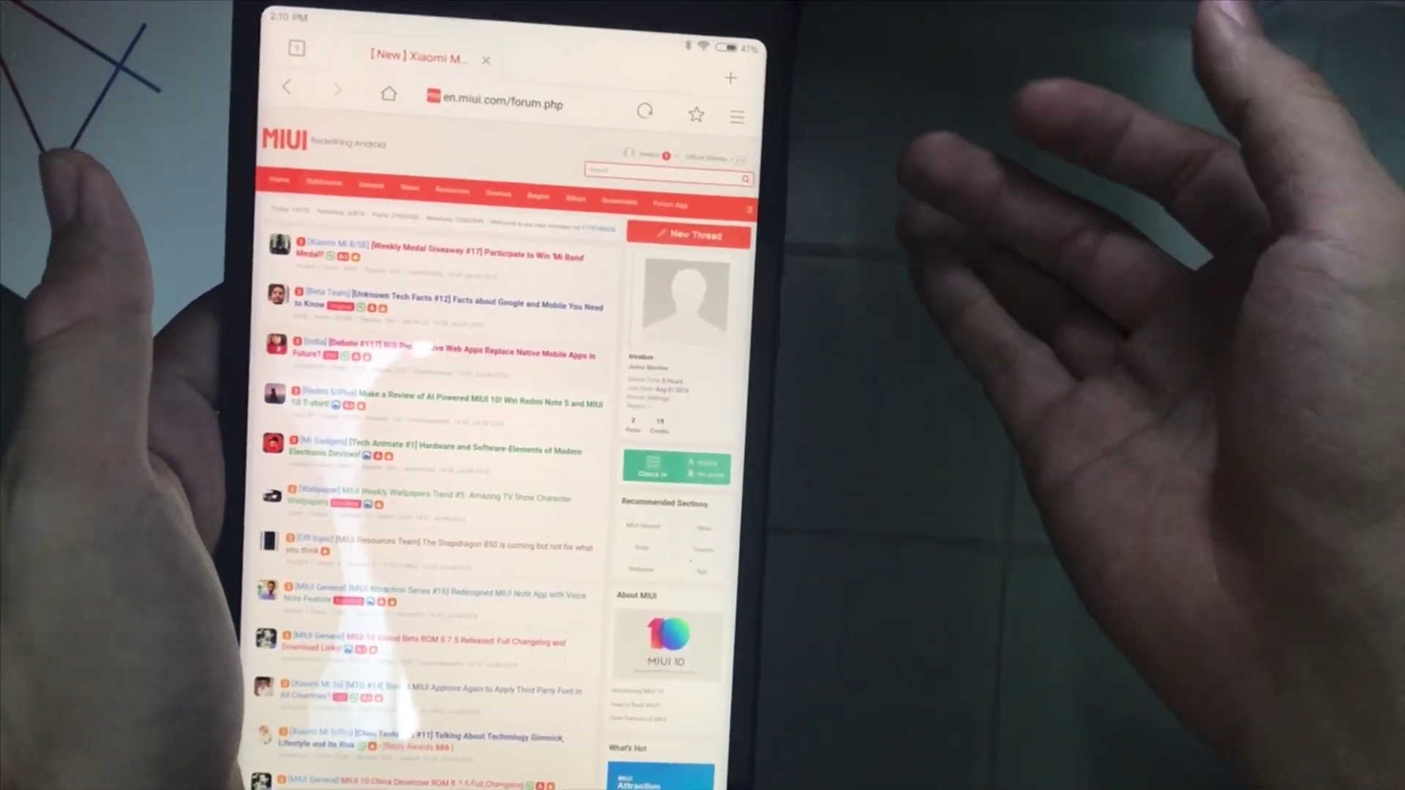
scroll(537, 527, "down", 2)
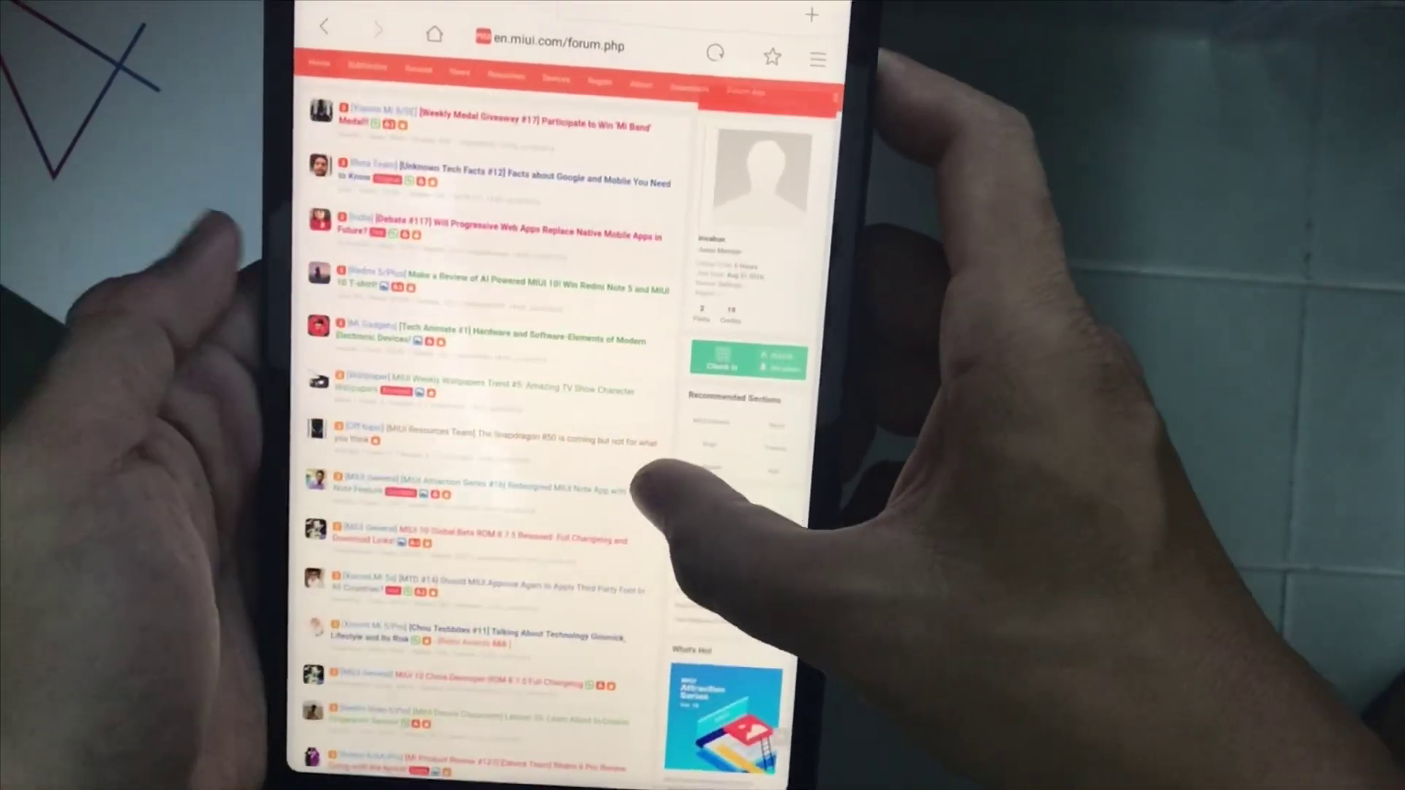
scroll(659, 505, "up", 3)
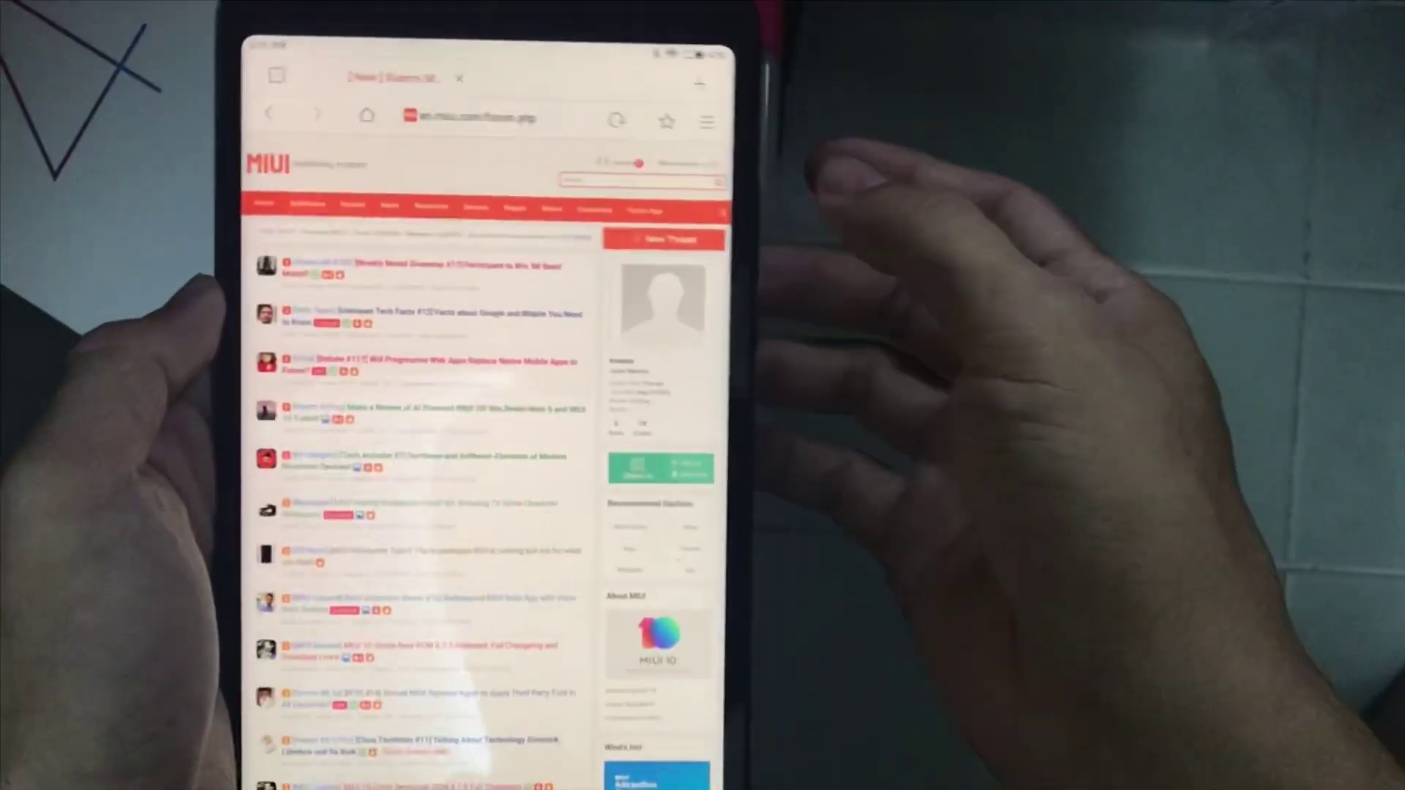
left_click(676, 226)
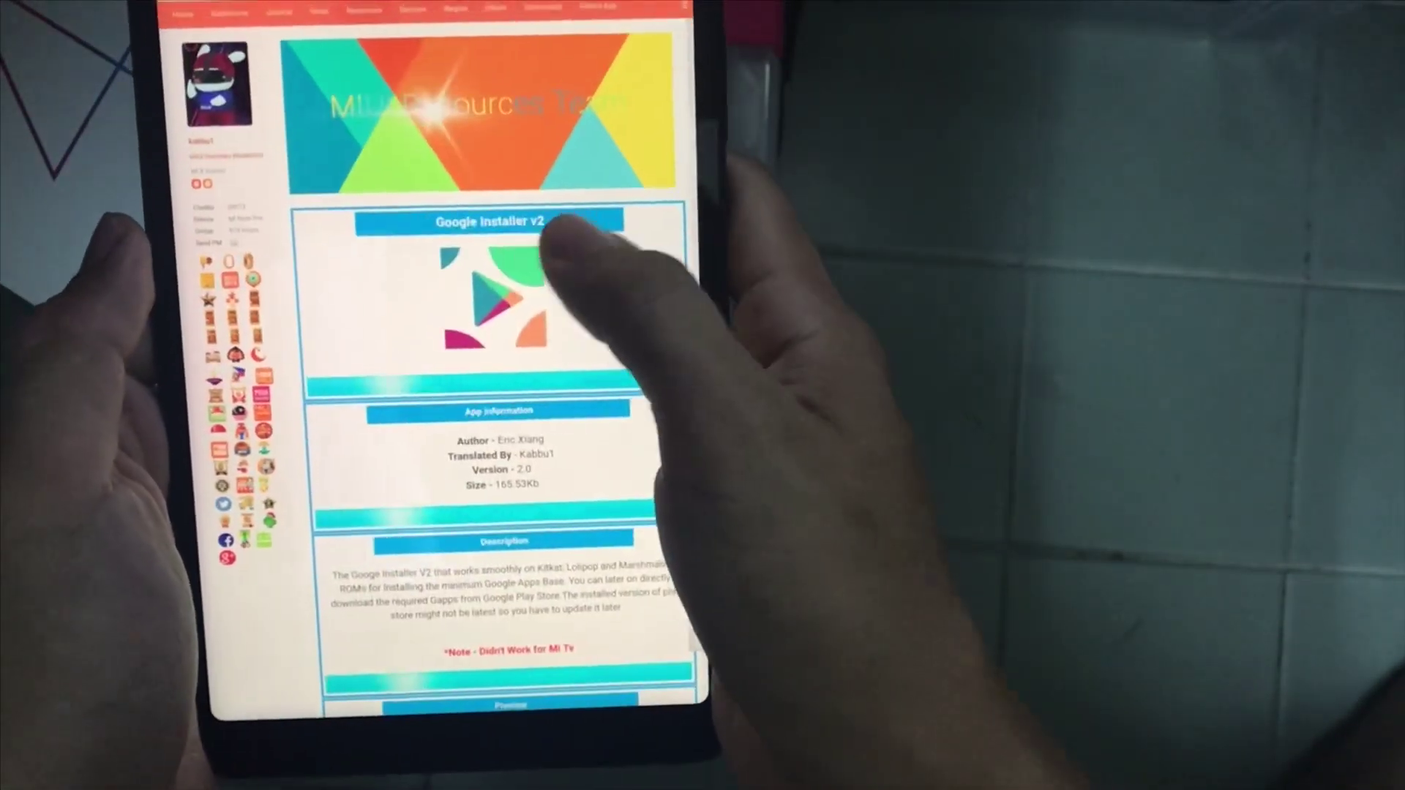
scroll(472, 384, "down", 5)
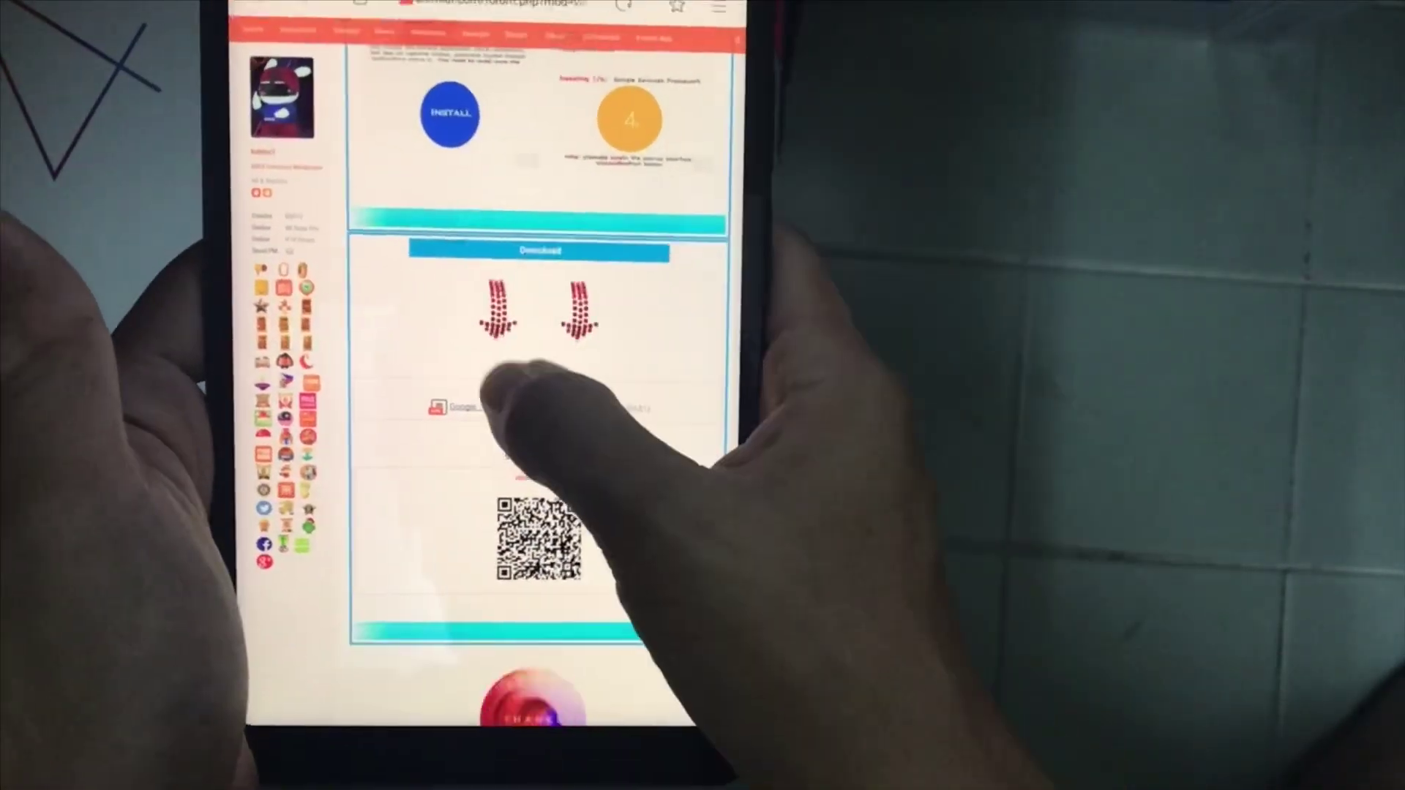
Download Google_Installer.apk from the thread's Download link.
left_click(461, 410)
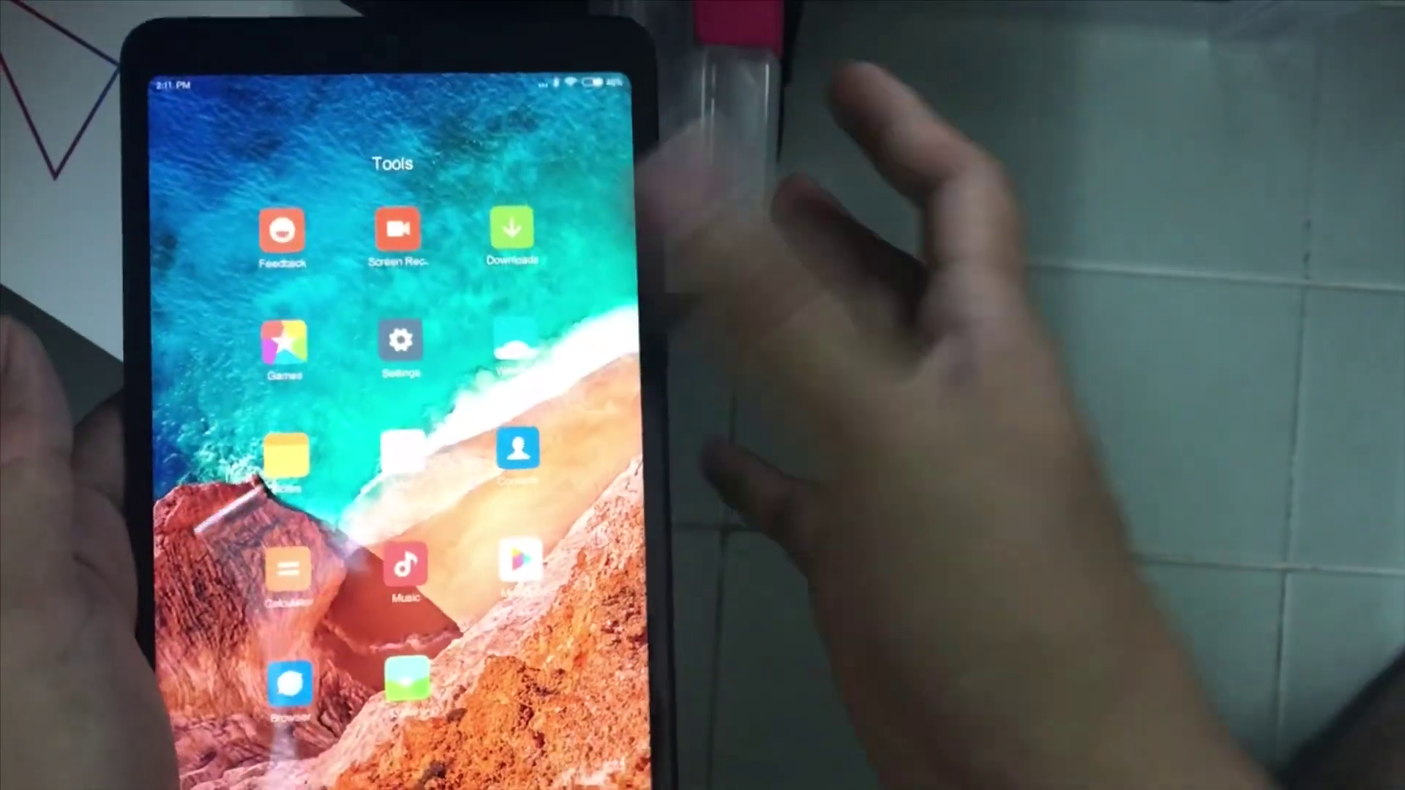
Close the Tools folder to return to the launcher.
left_click(560, 313)
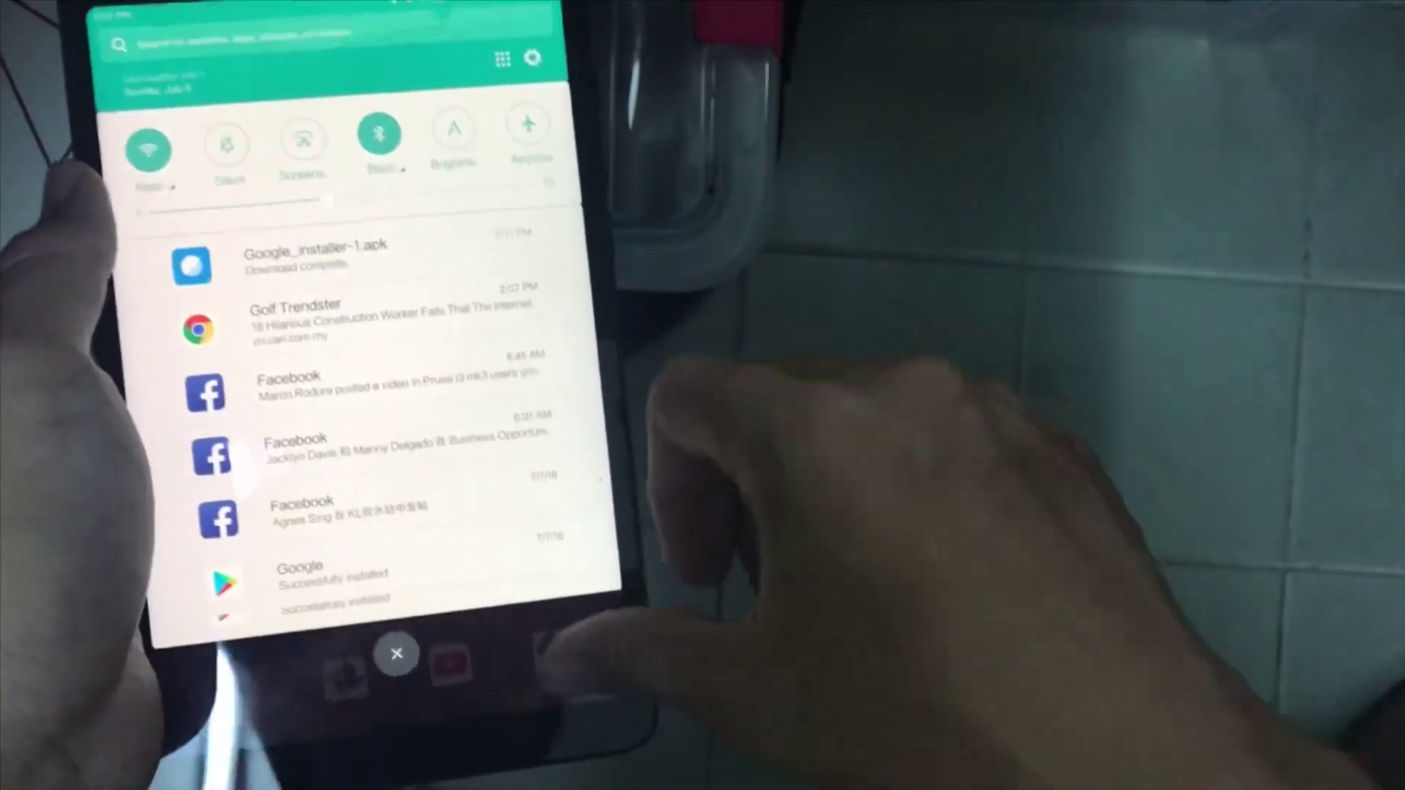
Open the finished Google_installer-1.apk download and delete the two older APKs.
left_click(397, 653)
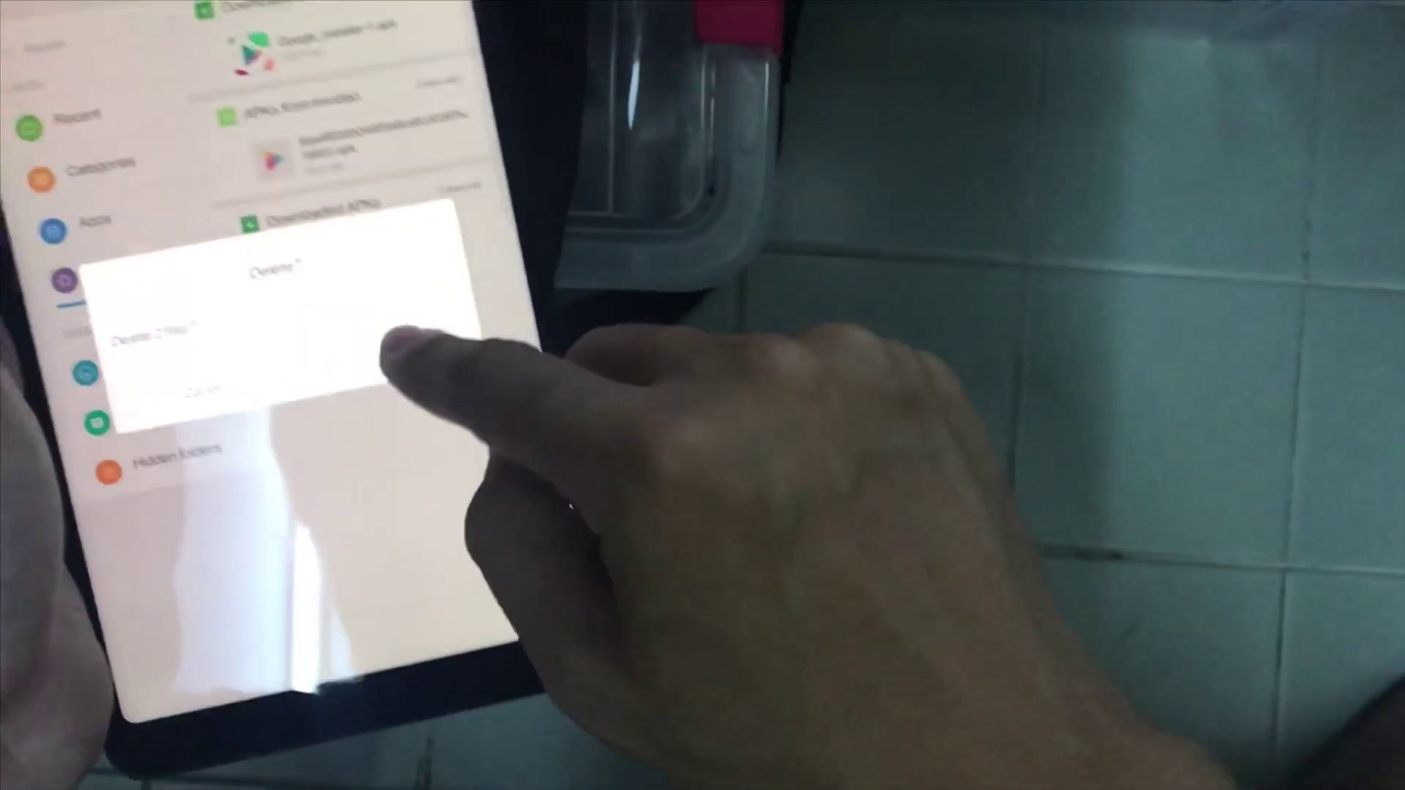
left_click(320, 305)
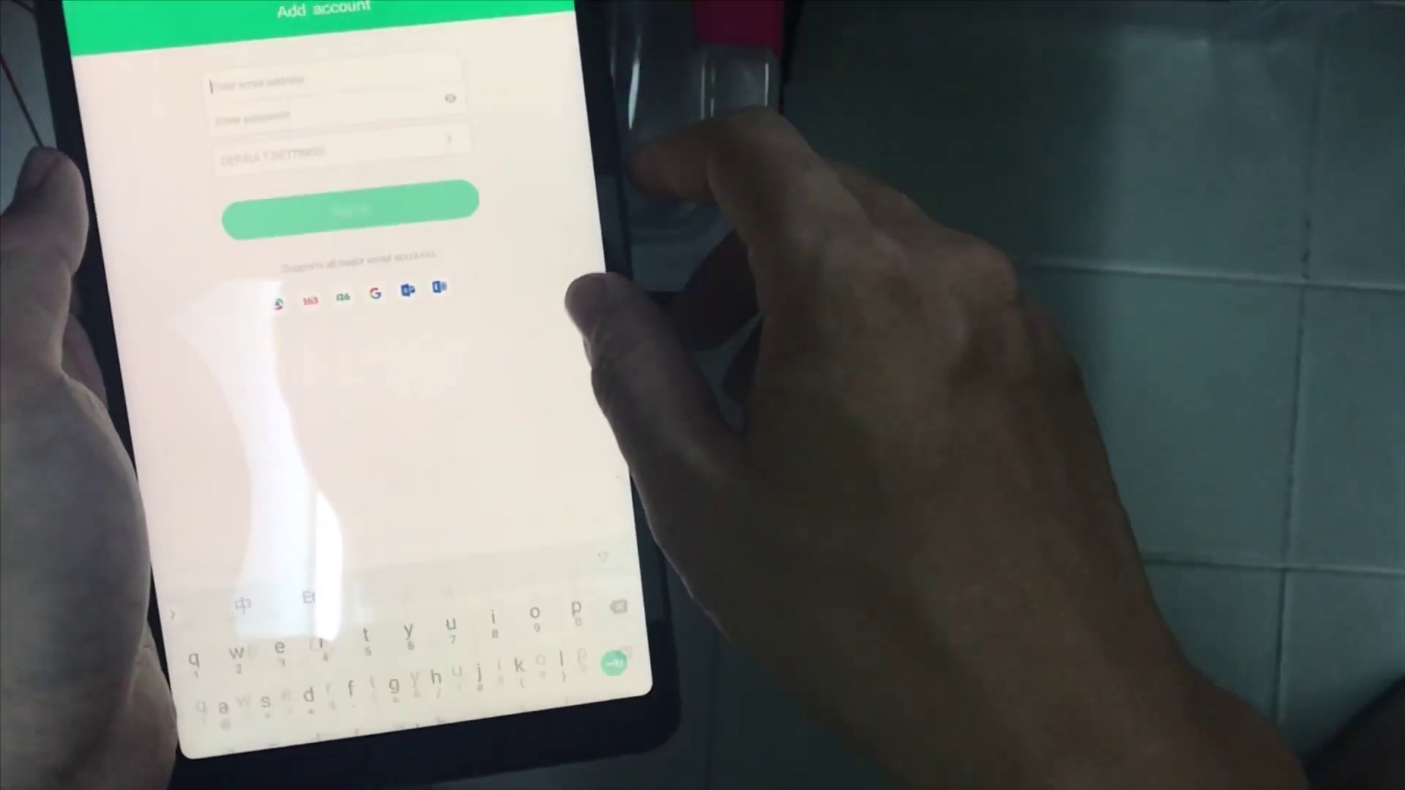
Leave the Mail Add account screen for the home screen.
key("Home")
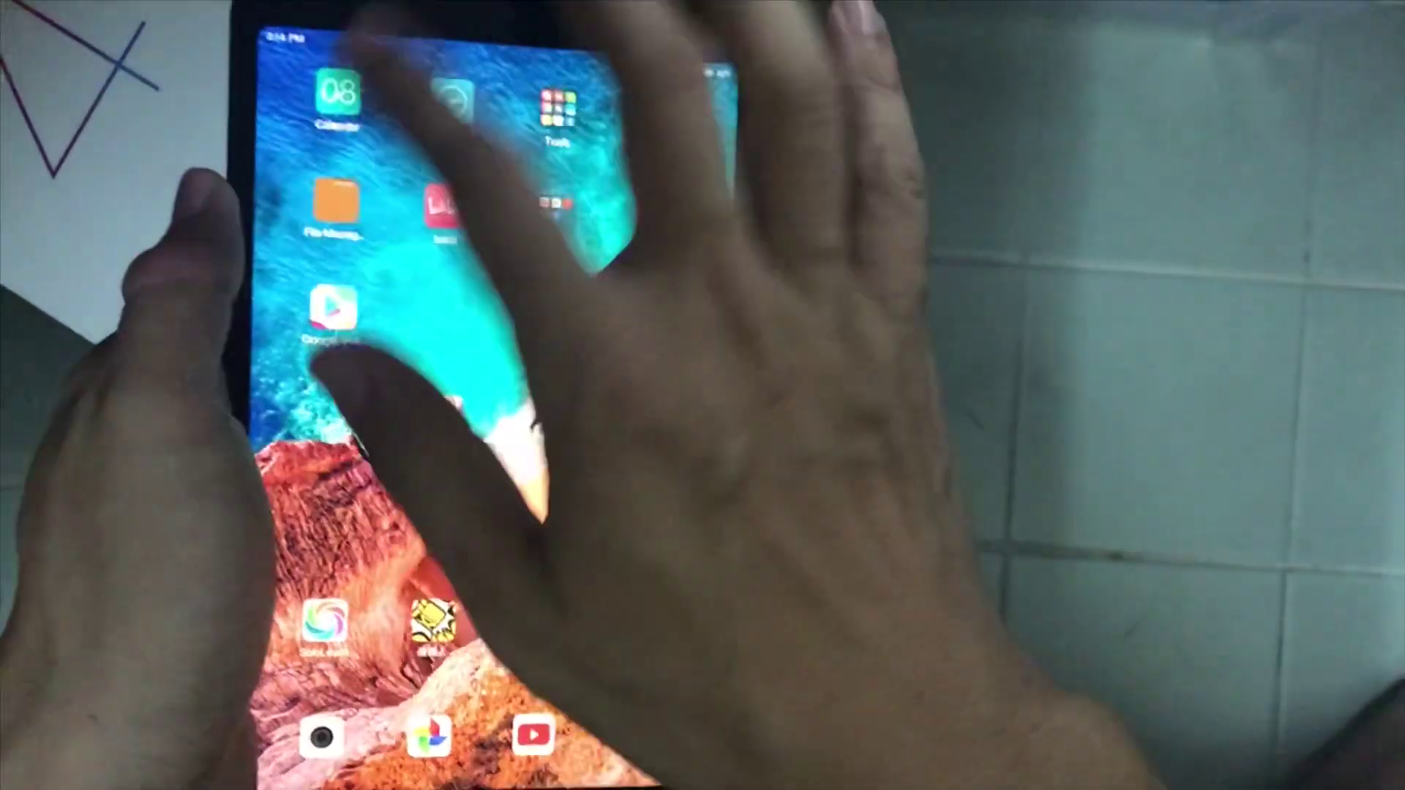
left_click(335, 204)
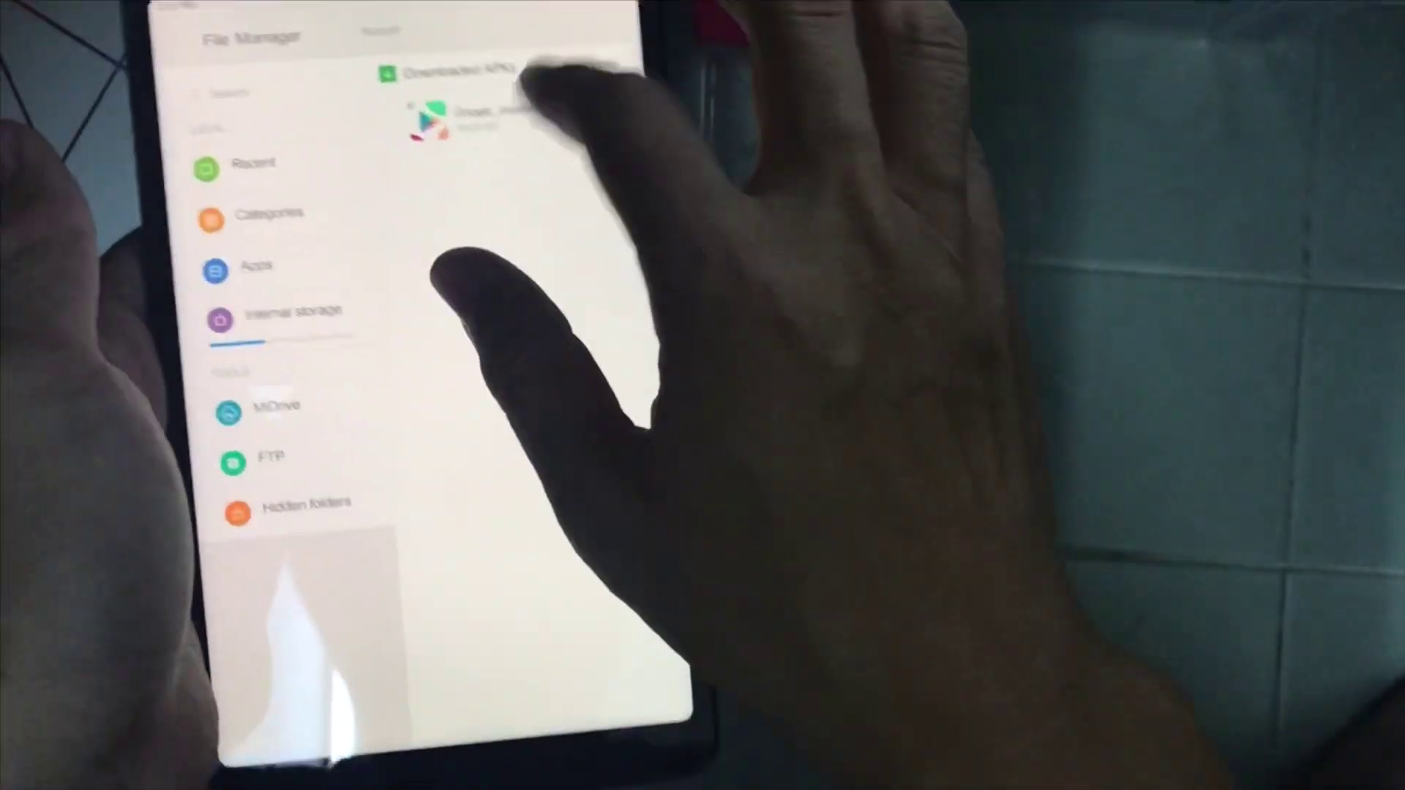